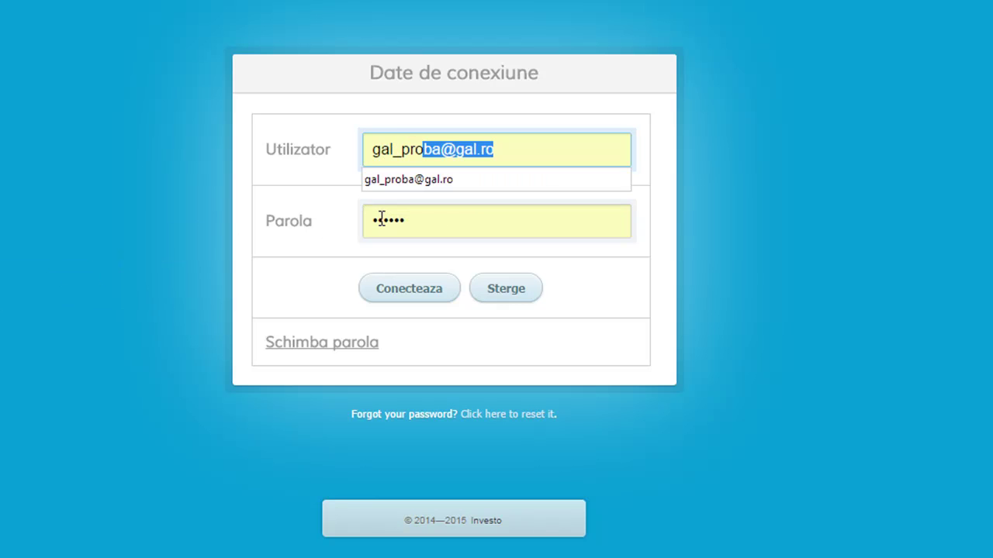
Step: Log in to Investo GAL with the GAL account user name and password
type("\"@")
key("BackSpace")
key("BackSpace")
type("@g")
type("al.ro")
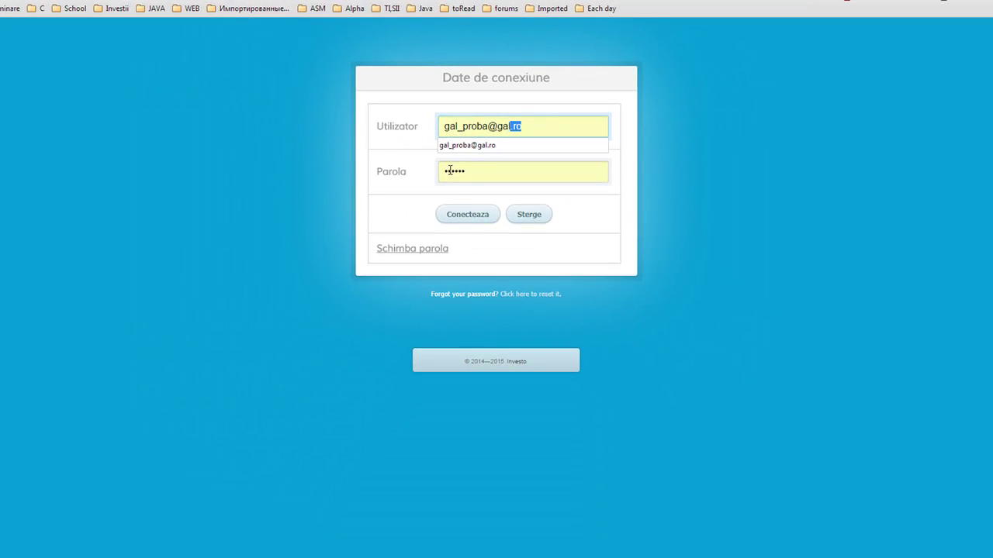
key("Tab")
type("•••")
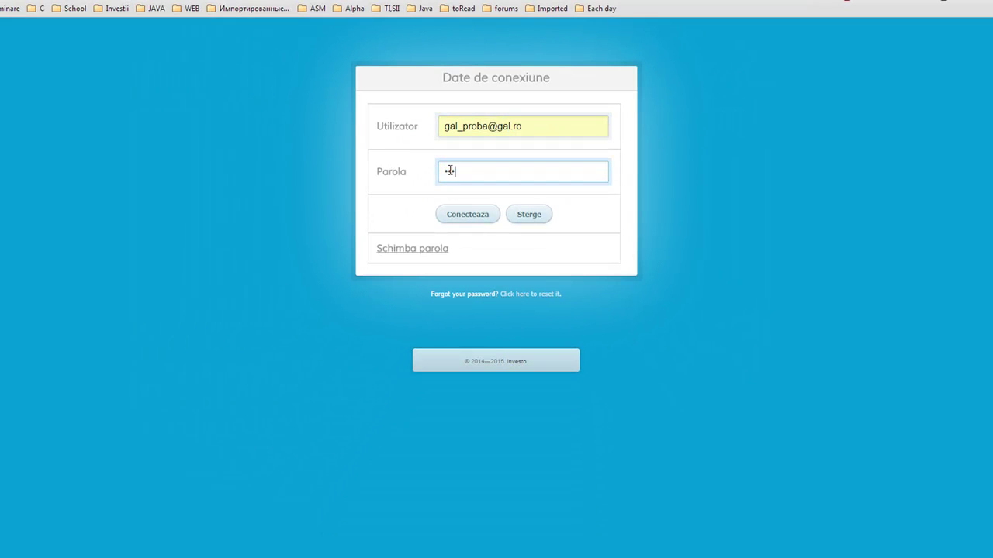
left_click(472, 214)
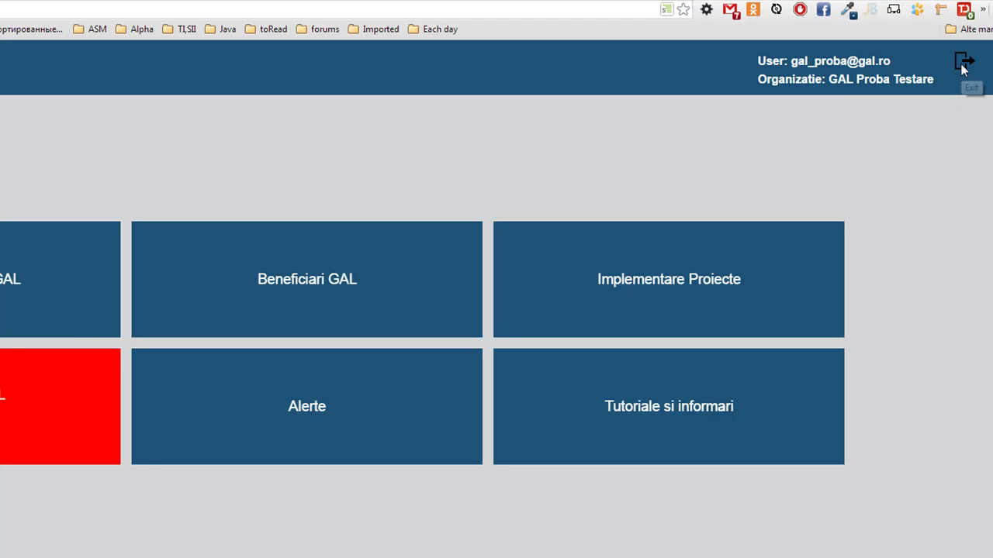
Step: Log out and reconnect to return to the GAL dashboard tiles
left_click(964, 63)
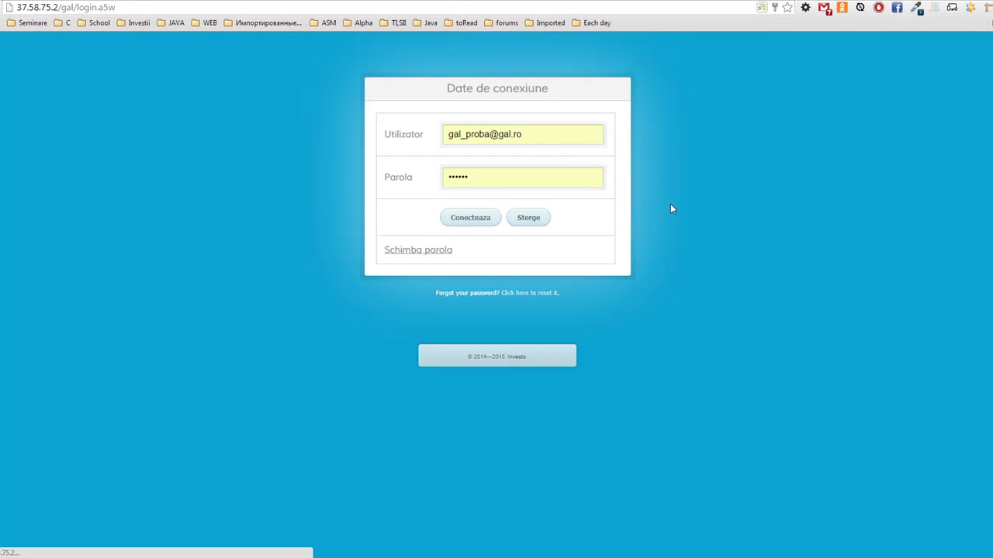
key("Return")
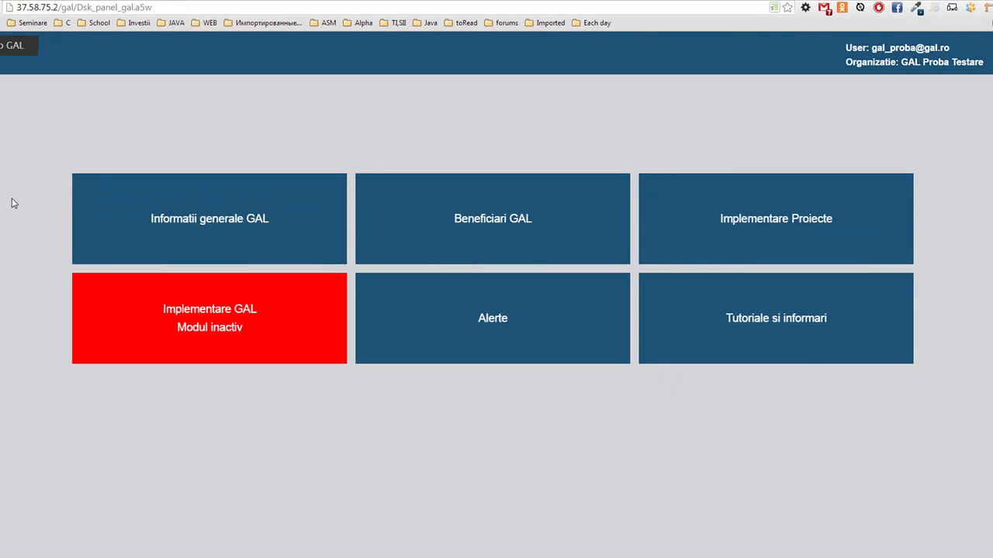
Step: Open Informatii generale GAL and replace the name GAL Proba Testare with GAL proba 1
left_click(220, 222)
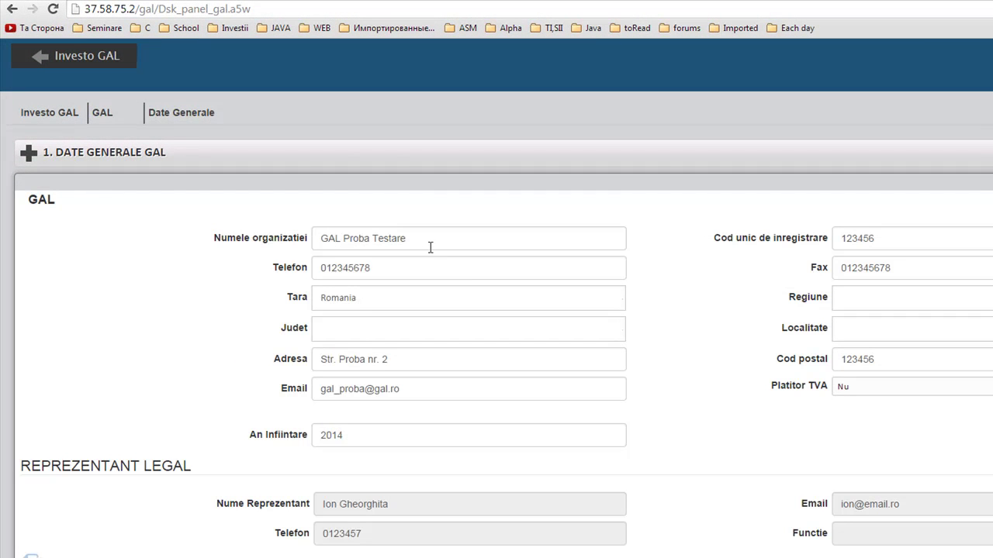
left_click(430, 247)
left_click_drag(455, 242, 191, 259)
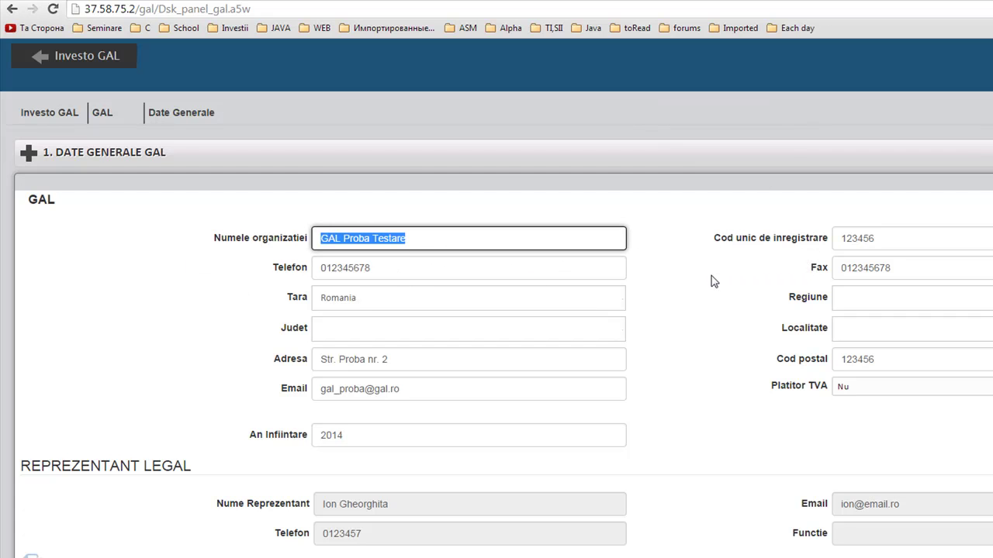
type("GA")
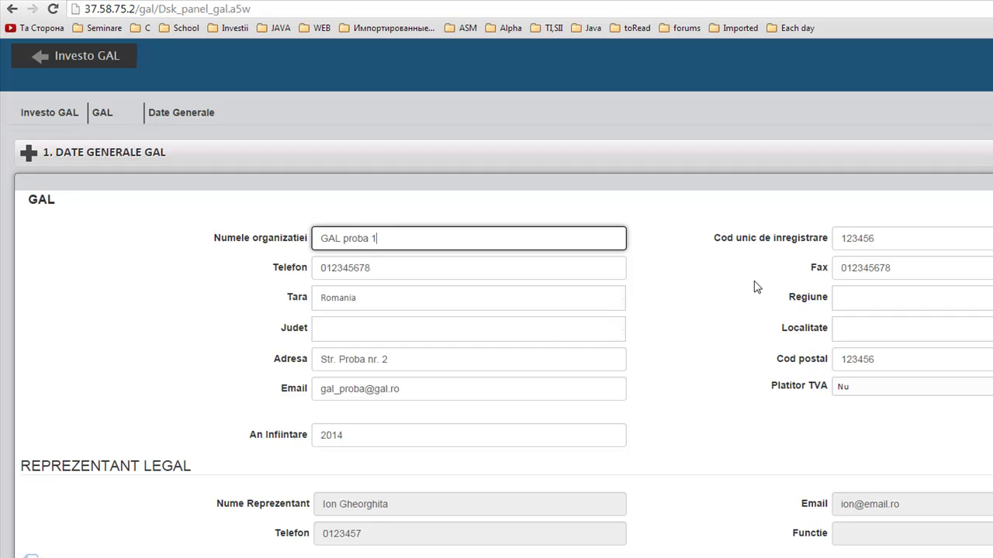
key("Tab")
key("Tab")
scroll(701, 354, "down", 1)
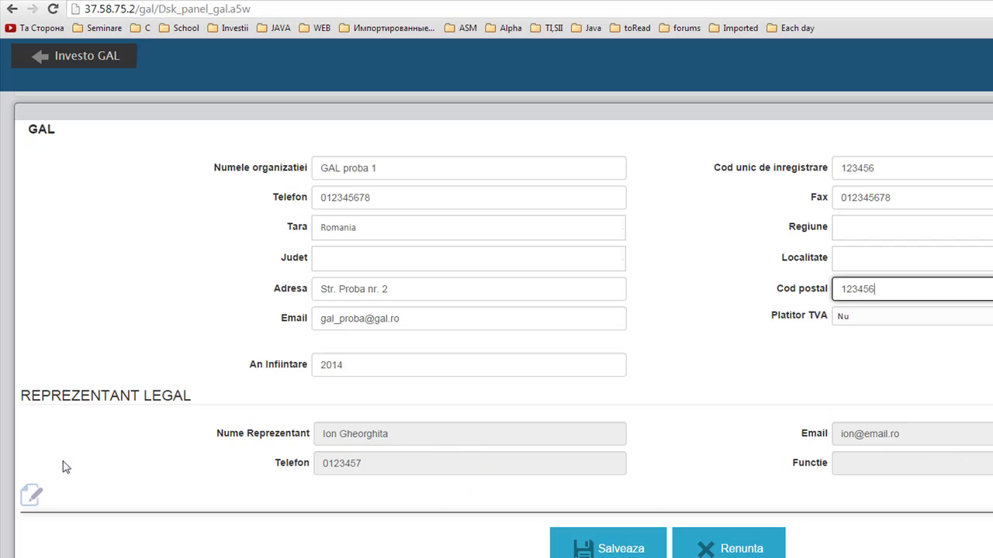
Step: Correct the e-mail address in the Reprezentant Legal details and save
left_click(31, 497)
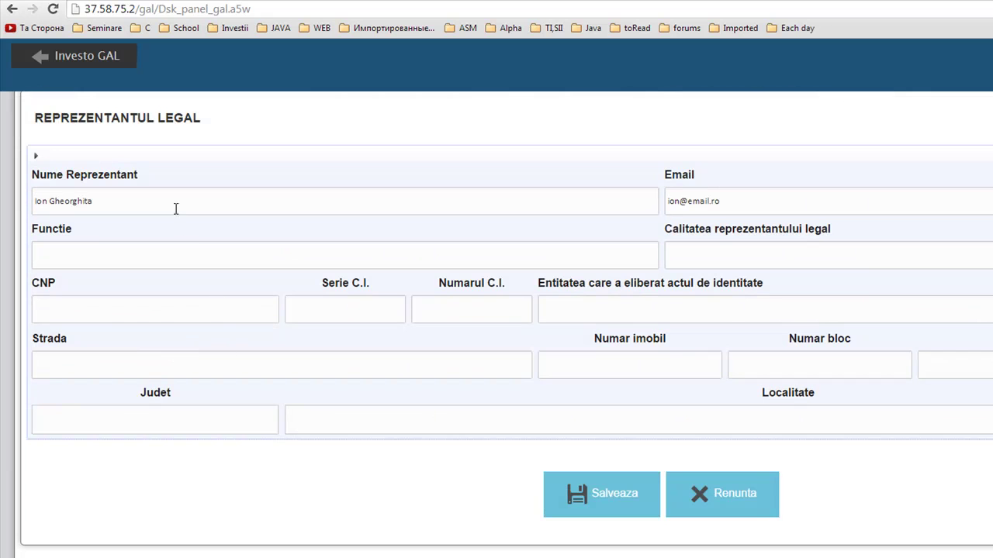
left_click(174, 205)
left_click(774, 198)
left_click(681, 200)
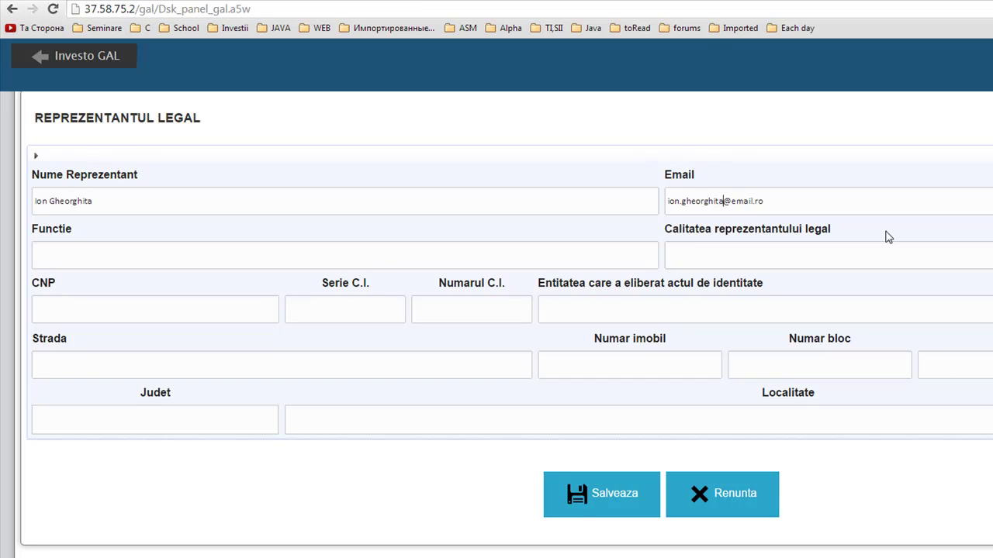
left_click(618, 500)
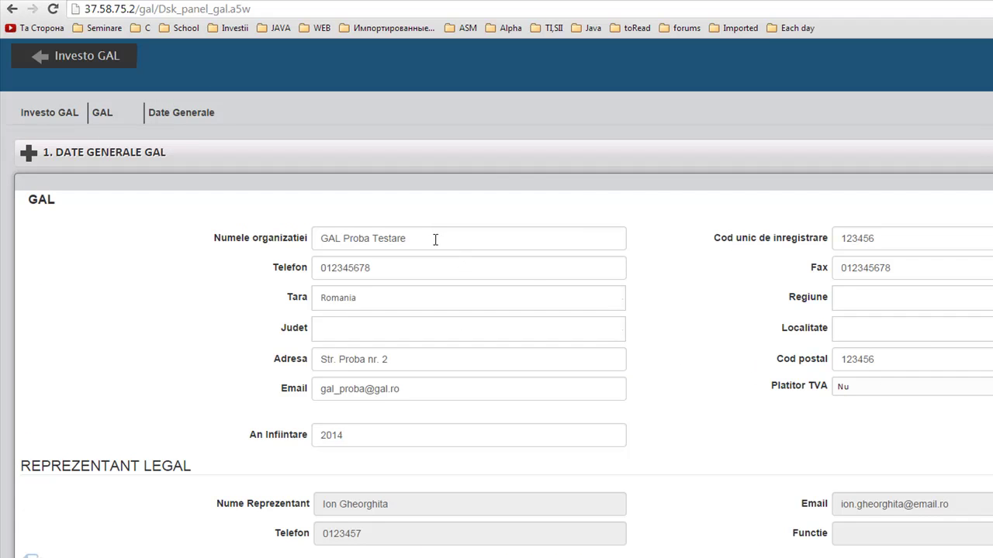
Step: Trim the organisation name and edit the unique registration code
left_click_drag(436, 239, 343, 238)
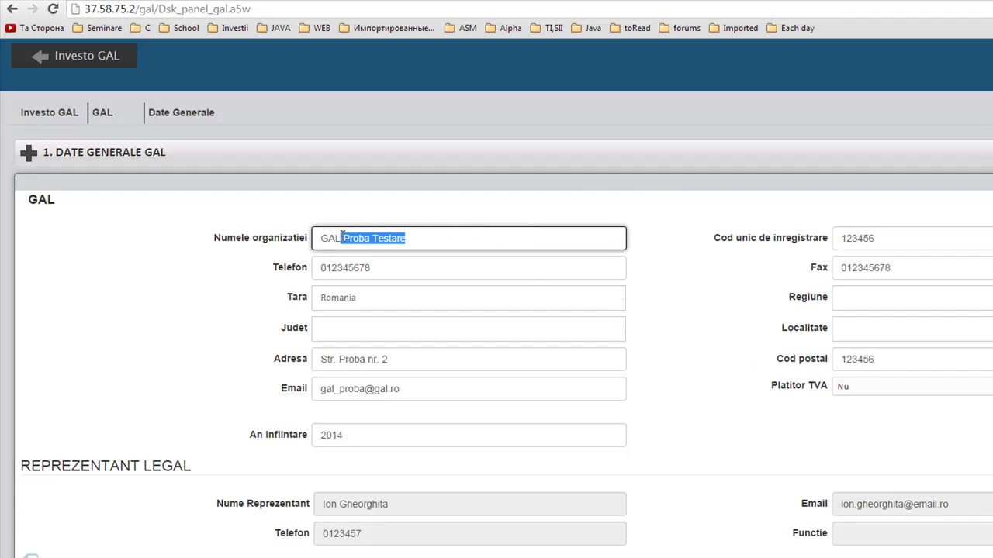
left_click_drag(434, 241, 343, 239)
left_click(465, 239)
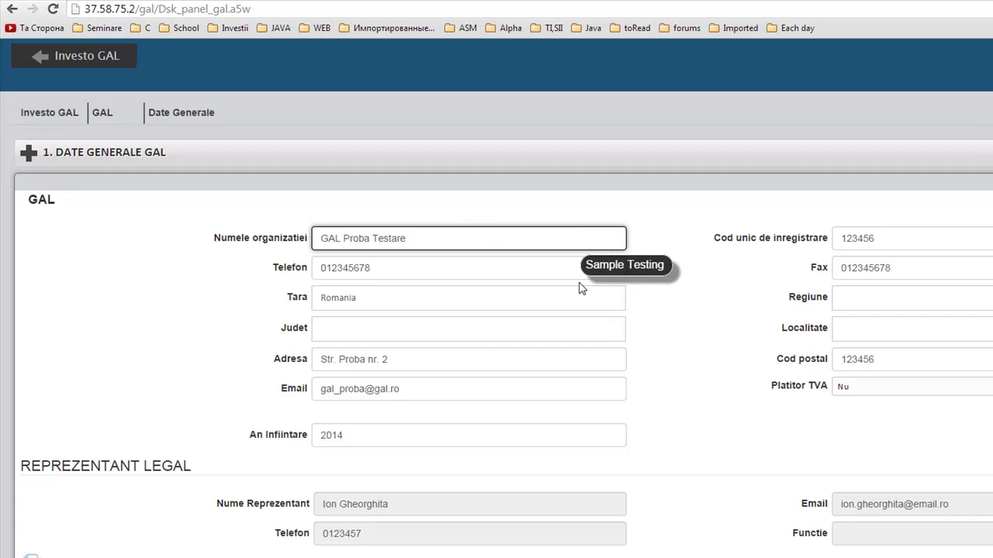
key("BackSpace")
key("BackSpace")
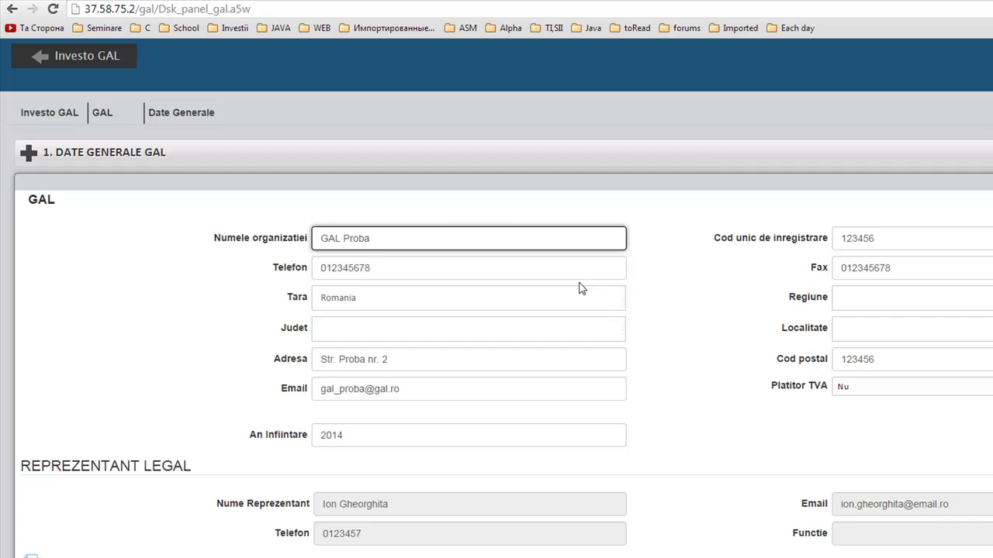
left_click(886, 241)
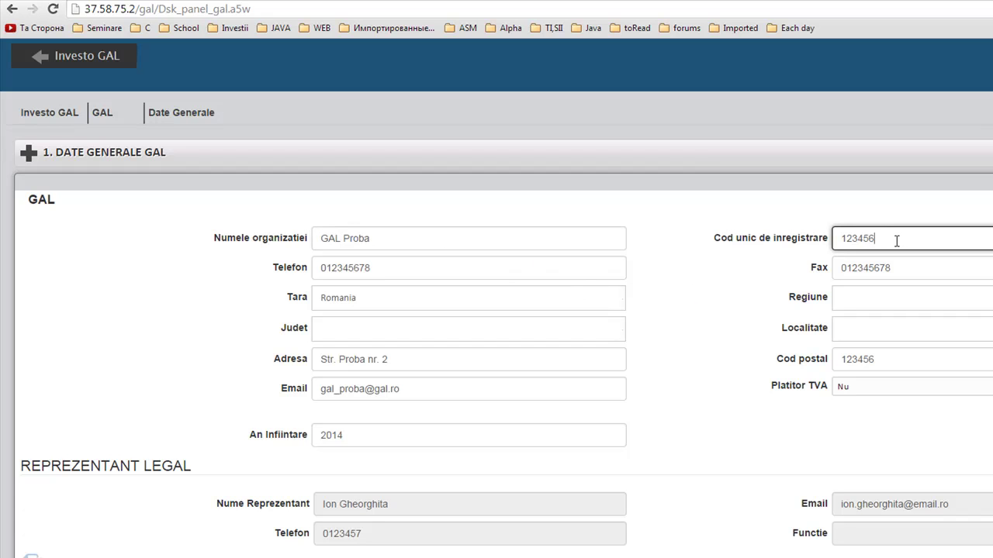
key("Tab")
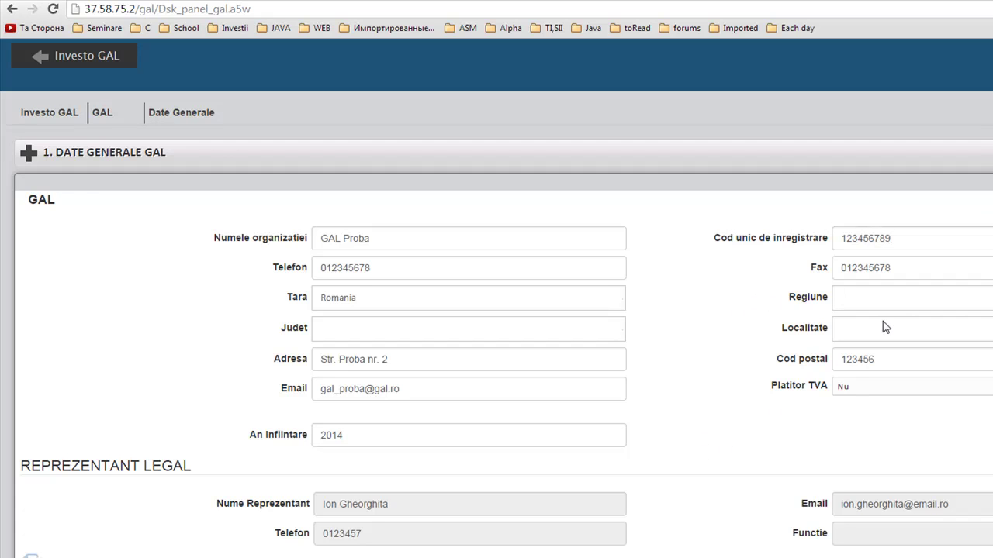
Step: Set region CENTRU, county Covasna and locality Araci, then save the general data
left_click(906, 298)
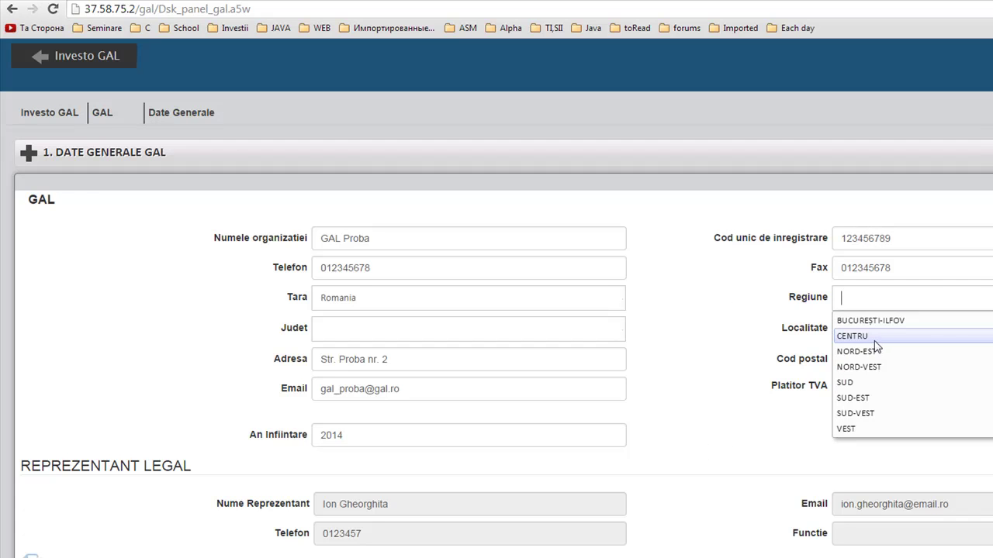
left_click(879, 338)
left_click(544, 332)
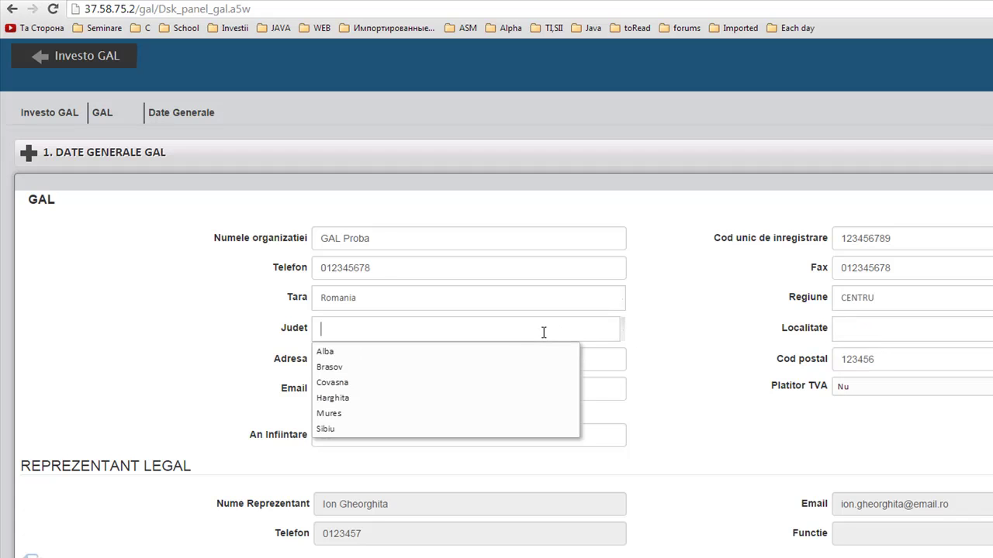
left_click(342, 380)
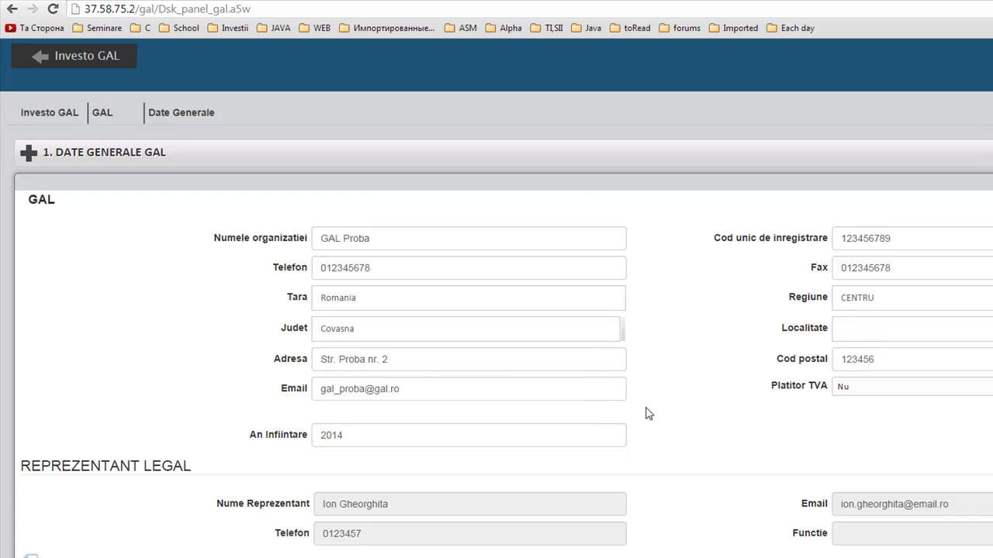
left_click(838, 329)
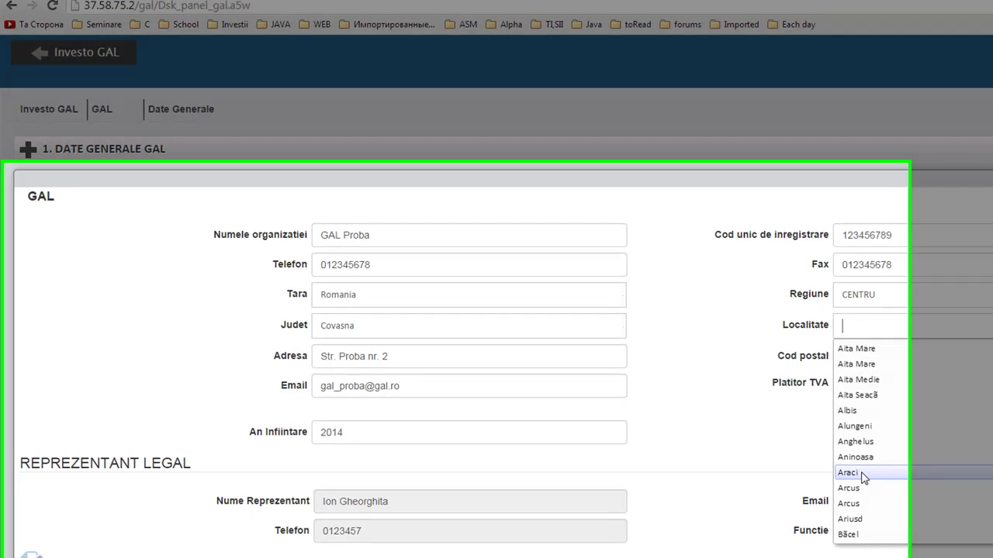
left_click(863, 475)
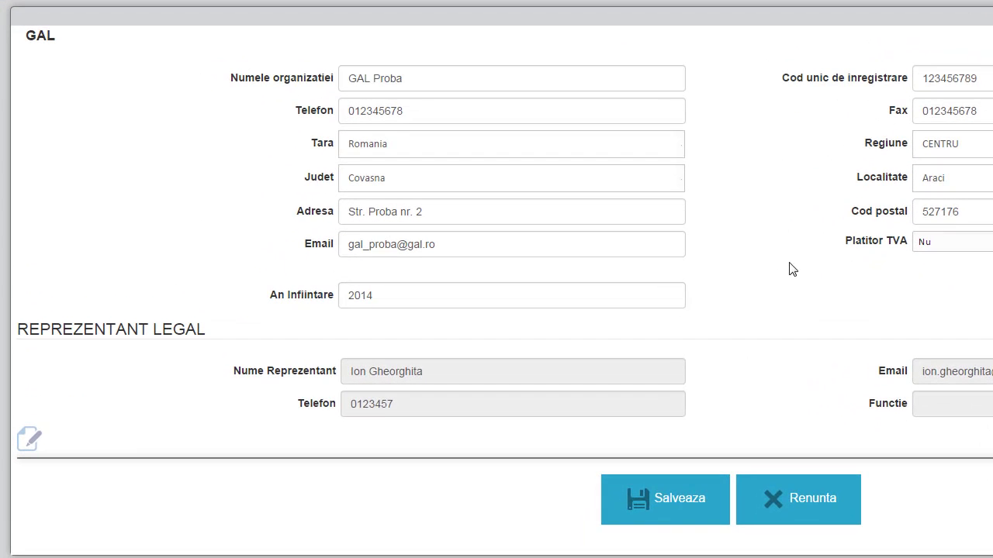
left_click(667, 512)
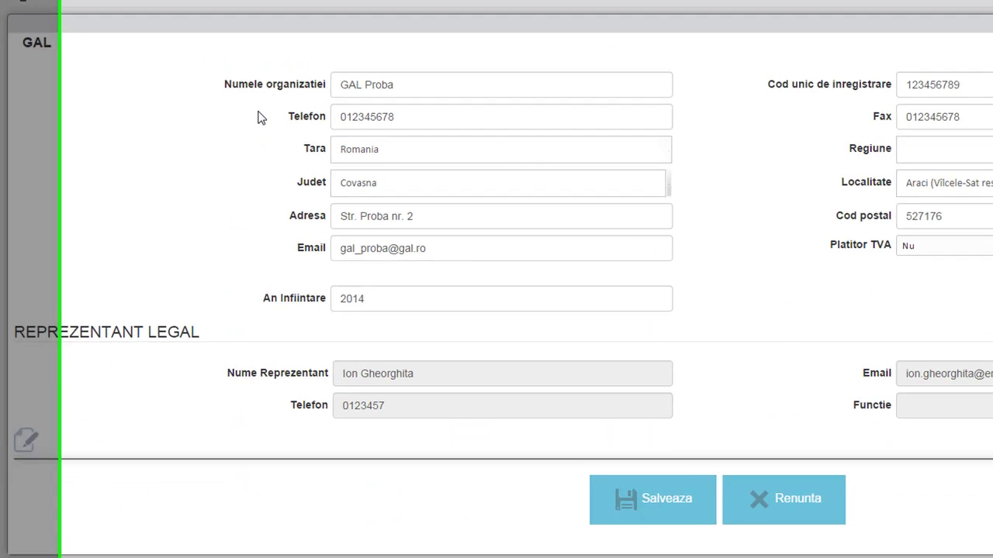
Step: Scroll down to the Localitati Componente GAL and Masuri Eligibile sections
scroll(49, 251, "down", 3)
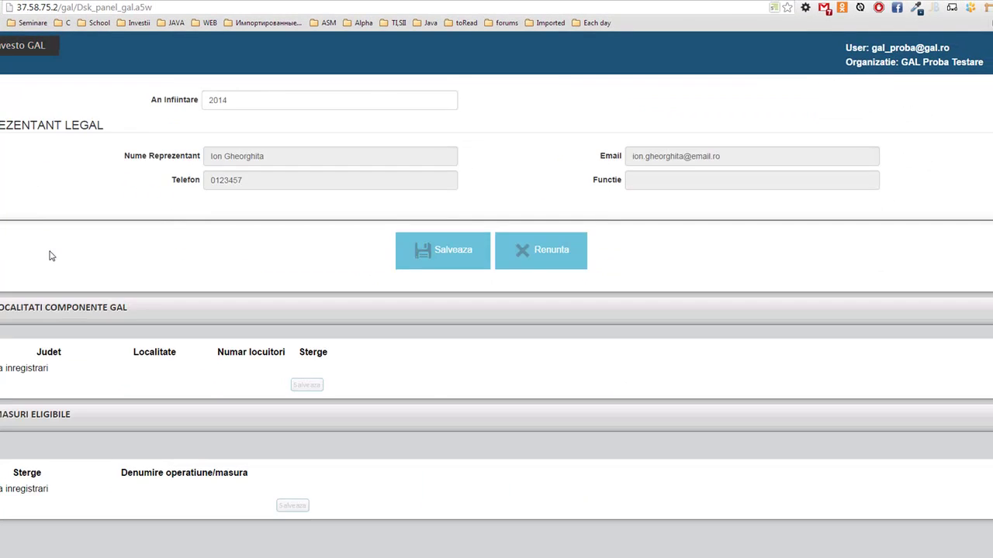
scroll(44, 288, "up", 3)
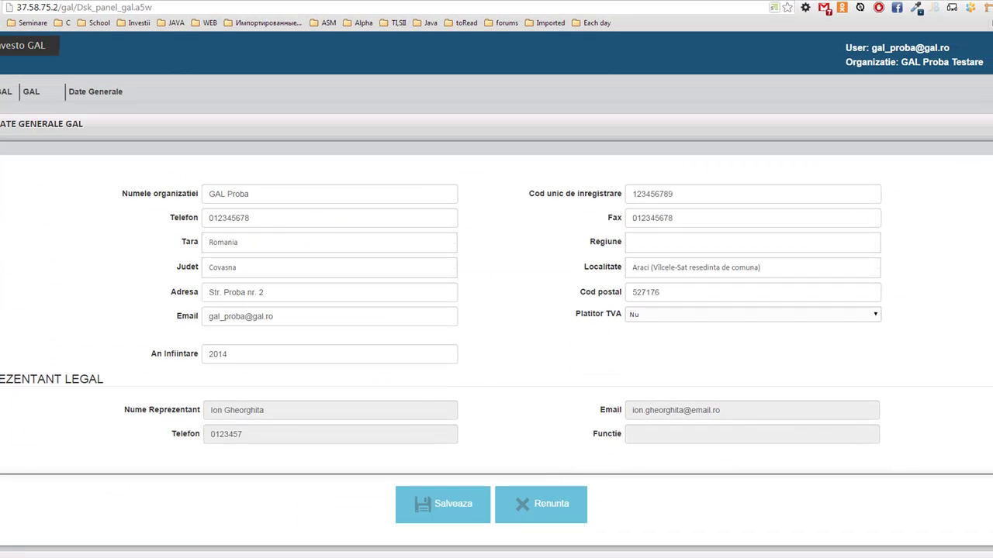
scroll(607, 237, "down", 5)
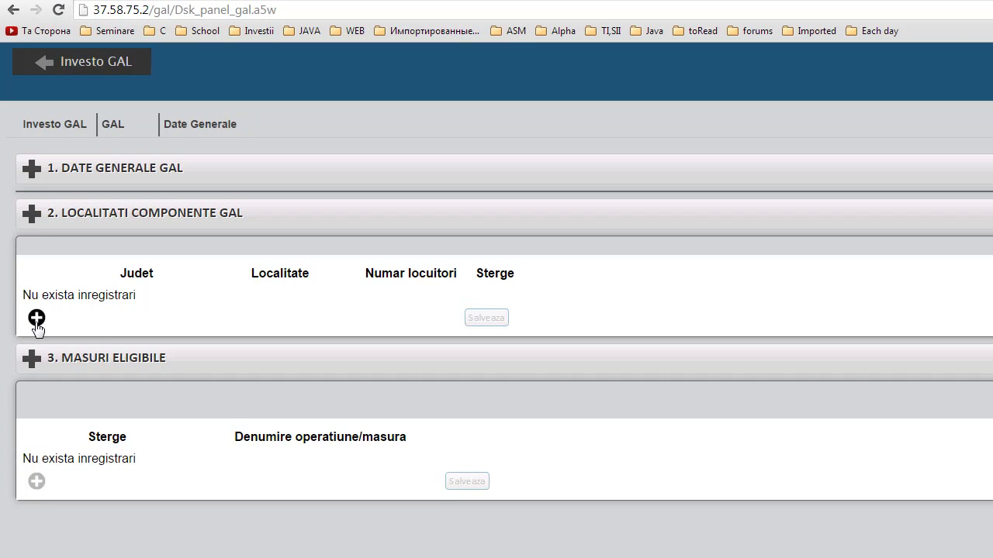
Step: Add component locality Aurel Vlaicu, Botosani, with 25 inhabitants and save it
left_click(36, 318)
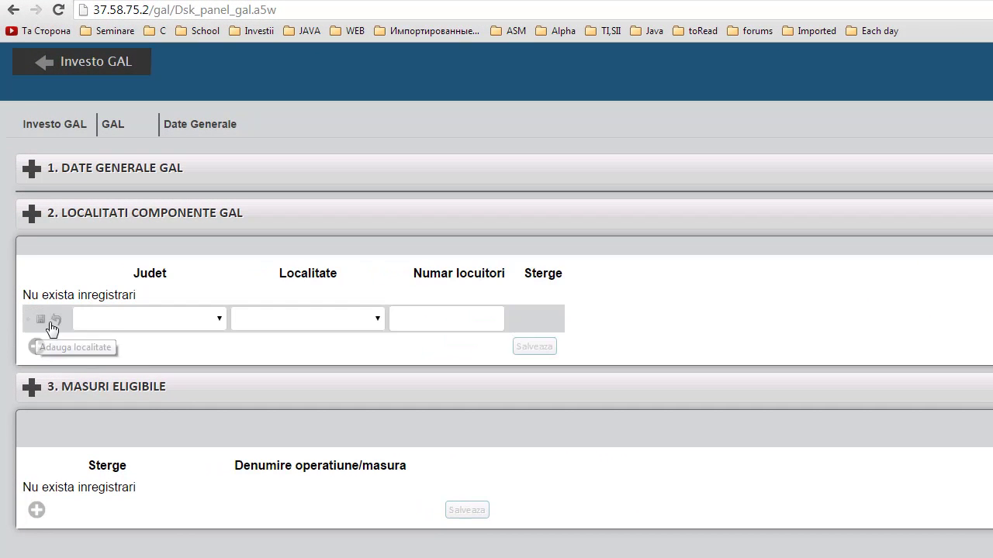
left_click(185, 324)
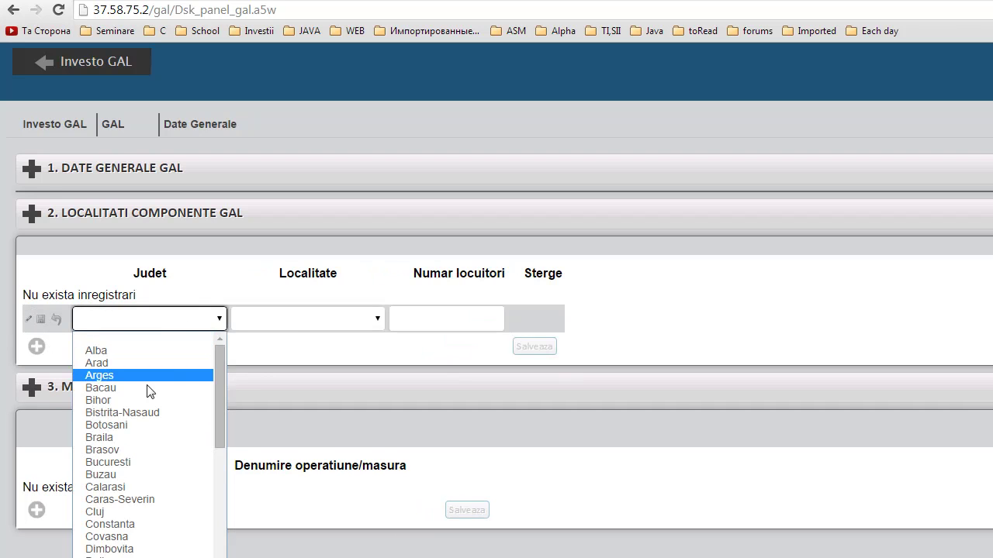
left_click(134, 425)
left_click(299, 323)
left_click(277, 439)
left_click(457, 330)
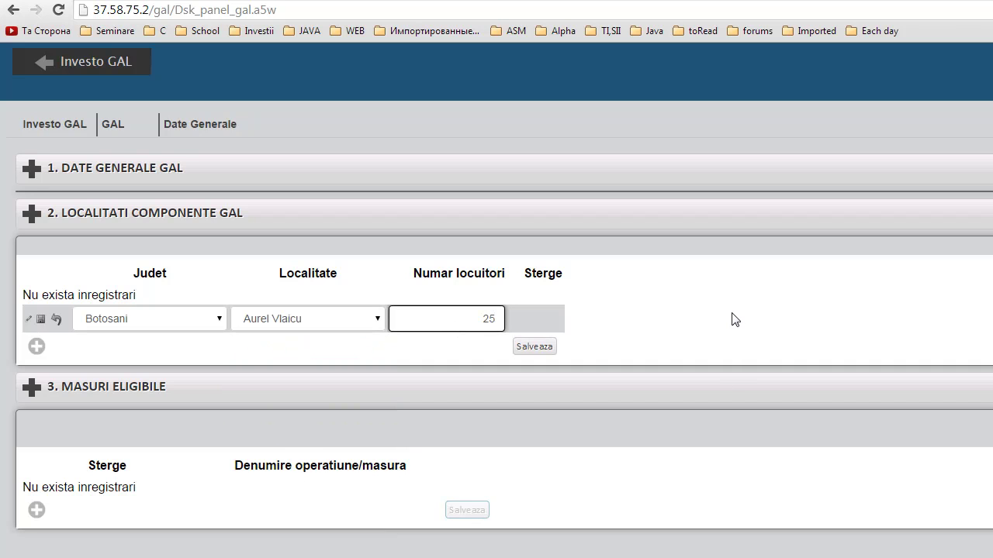
left_click(535, 346)
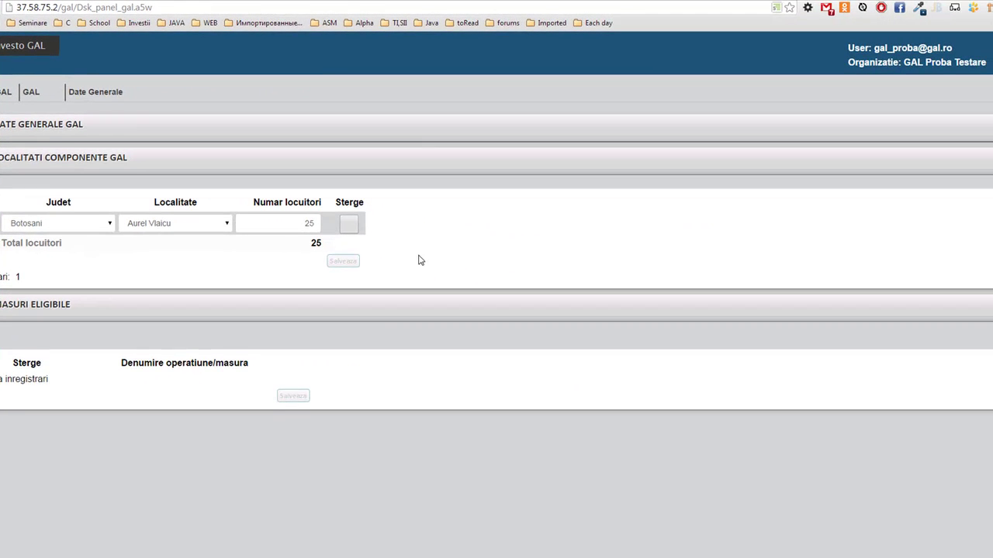
Step: Add Albestii de Muscel, Arges, with 15 inhabitants, save it, and collapse the section
left_click(77, 246)
left_click(31, 285)
left_click(155, 246)
left_click(159, 305)
left_click(271, 250)
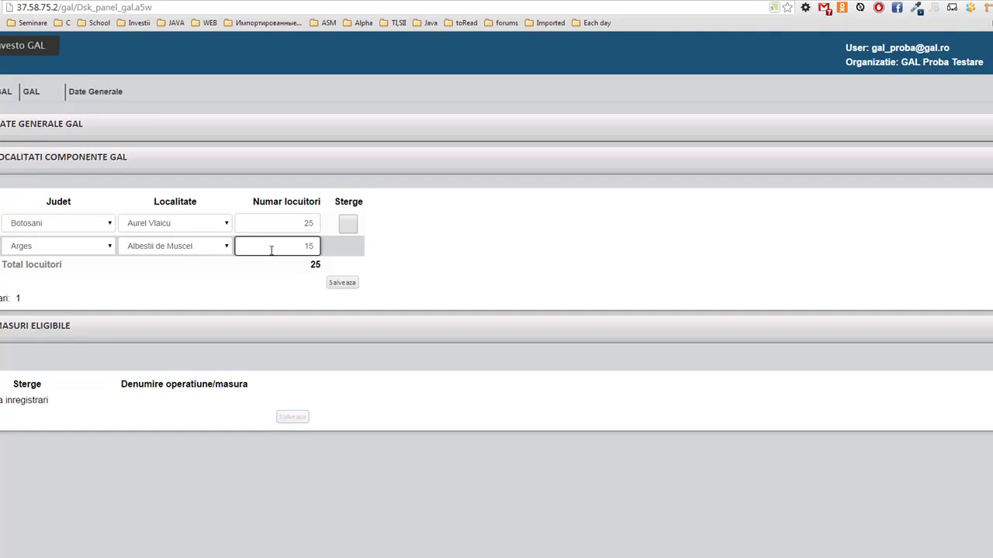
left_click(344, 284)
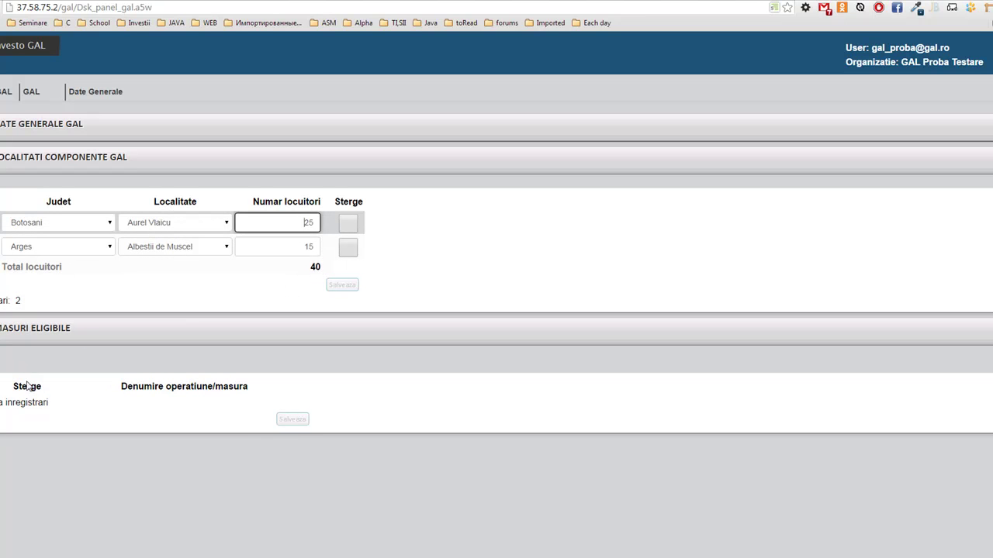
left_click(268, 328)
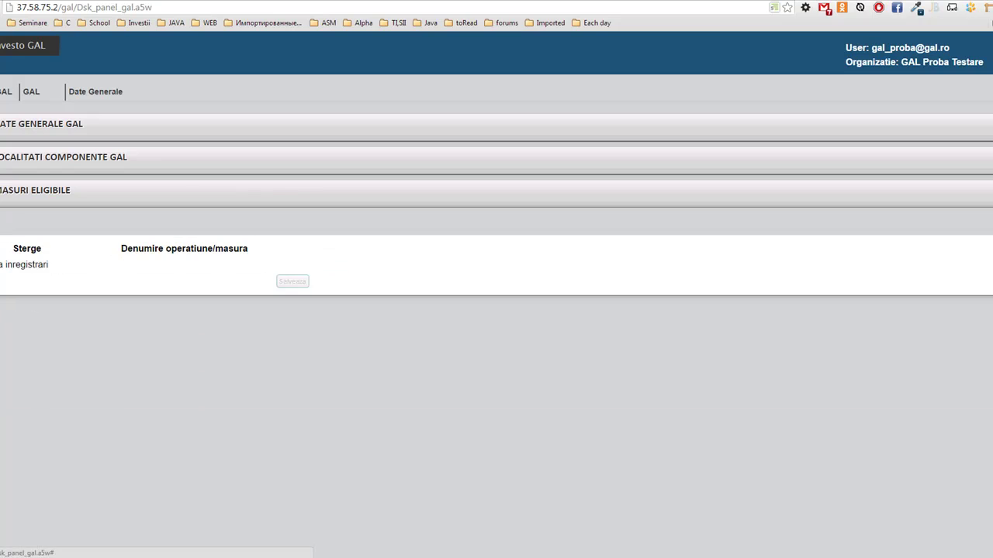
Step: Add and save eligible measure rows 3.1.2 (micro-enterprises) and 3.1.3 (tourism activities)
left_click(0, 281)
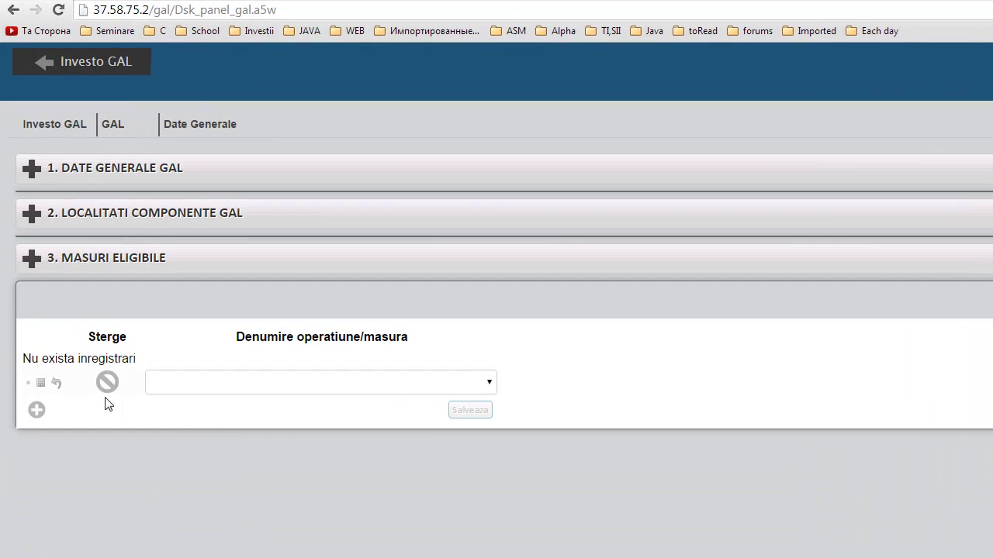
left_click(234, 384)
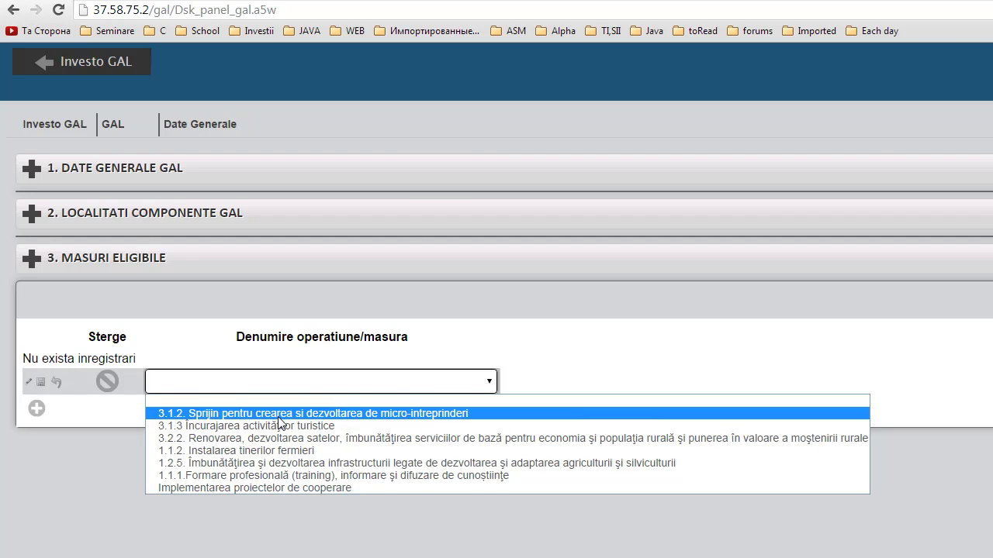
left_click(278, 417)
left_click(467, 411)
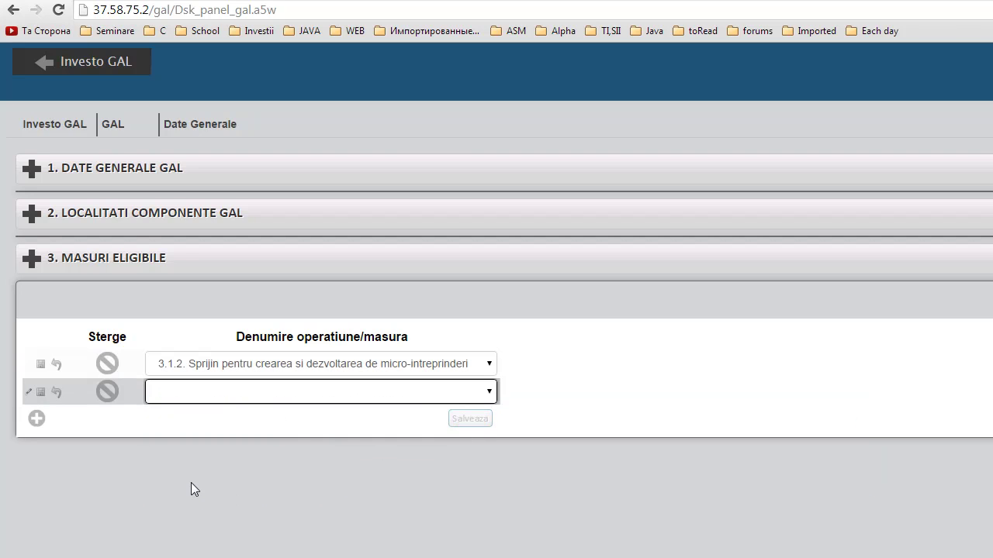
left_click(224, 398)
left_click(216, 433)
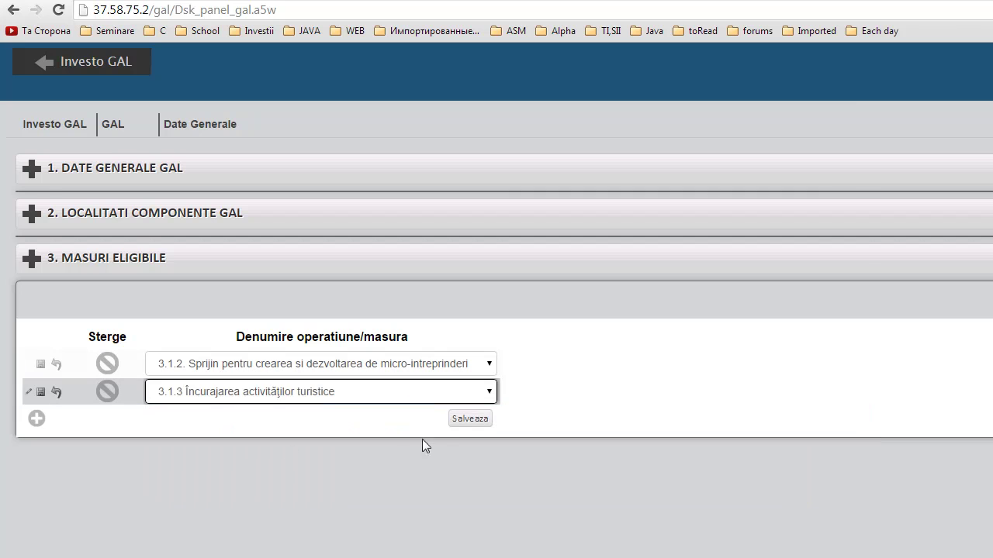
left_click(456, 424)
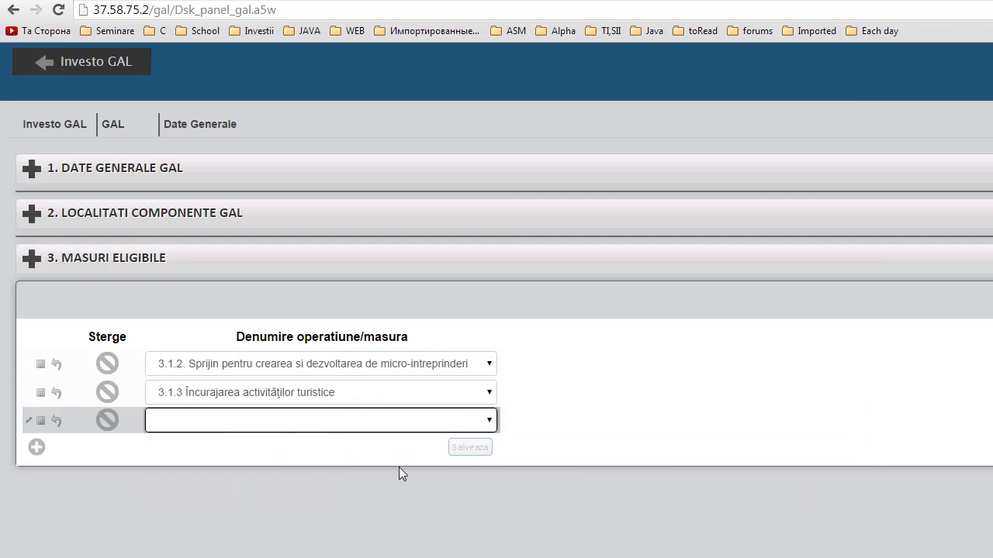